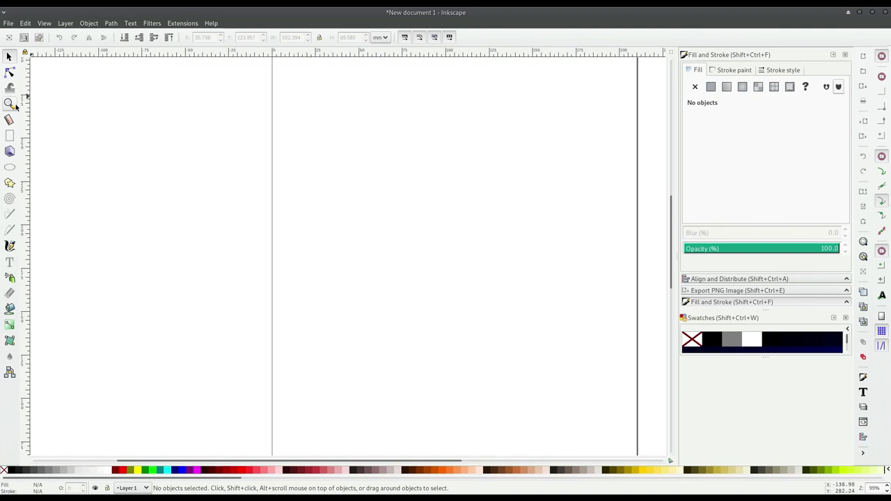
# Step: Draw a red rounded rectangle, about 134 × 72 mm with a black outline, and convert it to a path
pyautogui.click(10, 136)
pyautogui.moveTo(304, 143); pyautogui.dragTo(540, 272)
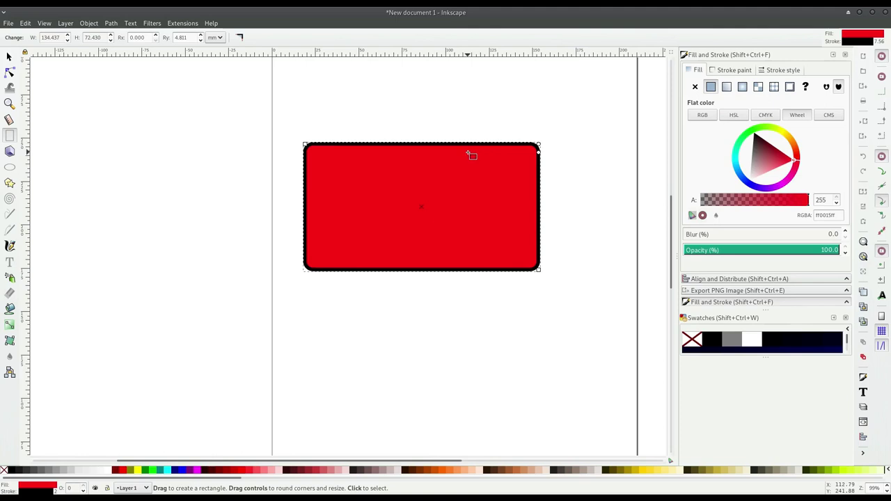
pyautogui.hotkey('ctrl', 'shift', 'c')
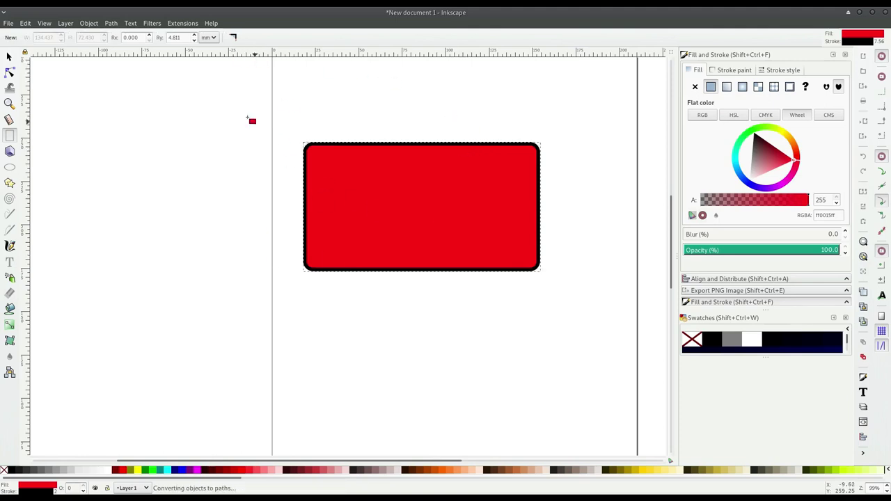
pyautogui.click(184, 23)
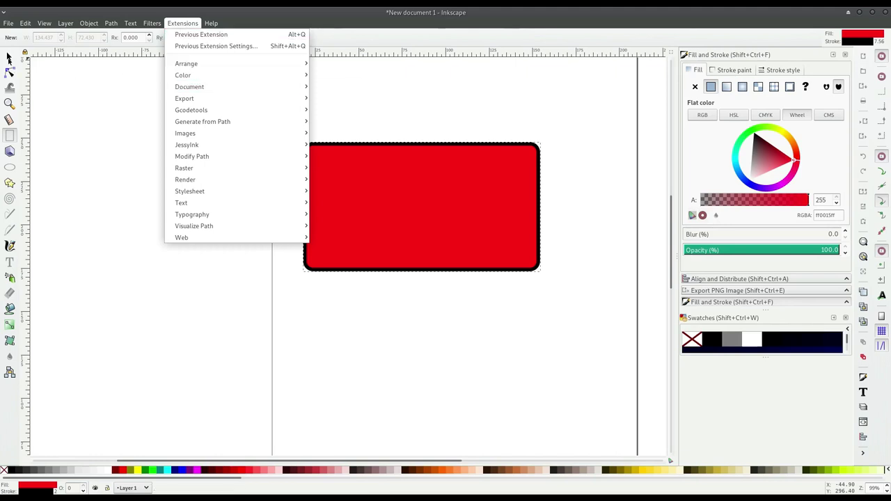
# Step: Apply Add Nodes at 10.0 px maximum segment length, taking the red rectangle from 8 to 45 nodes
pyautogui.click(13, 70)
pyautogui.click(9, 56)
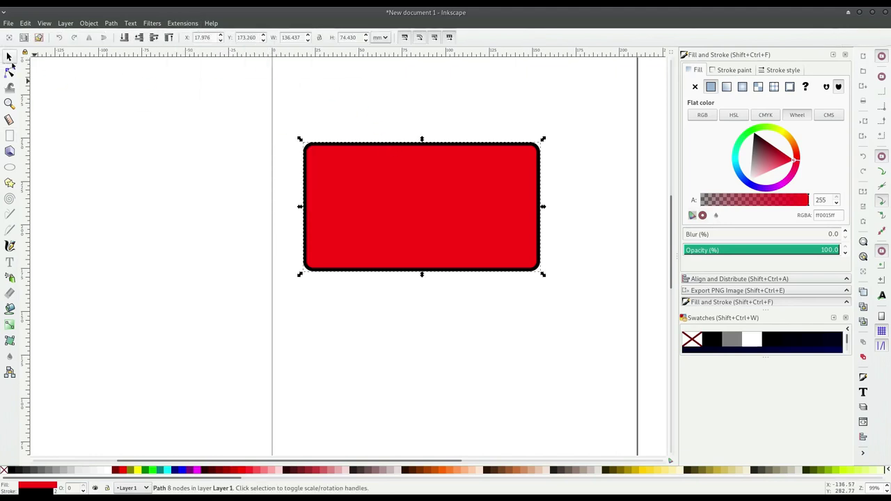
pyautogui.click(183, 23)
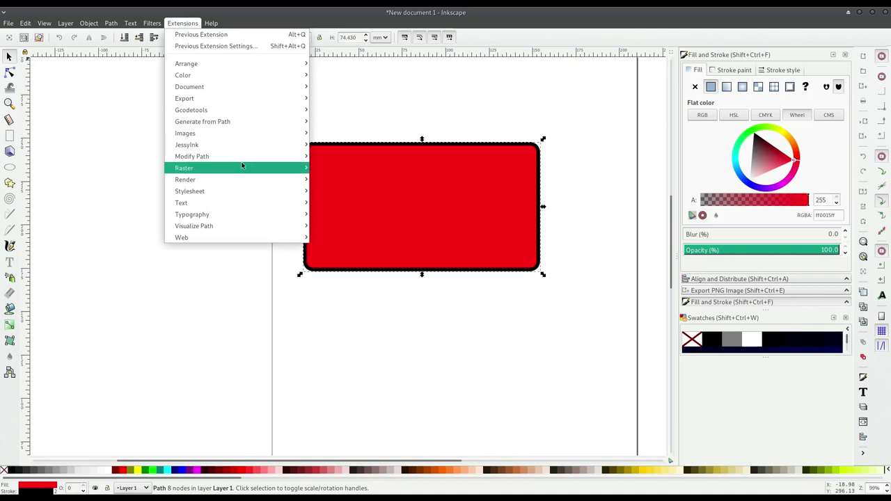
pyautogui.moveTo(192, 156)
pyautogui.click(364, 158)
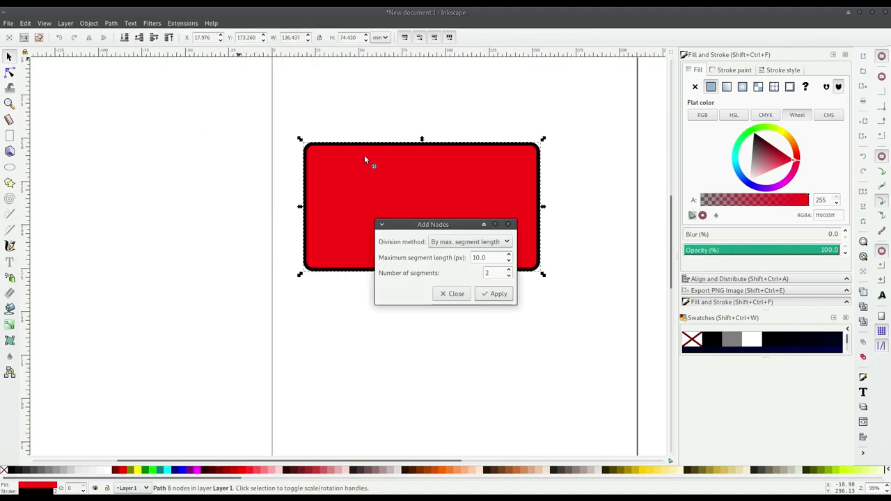
pyautogui.click(495, 294)
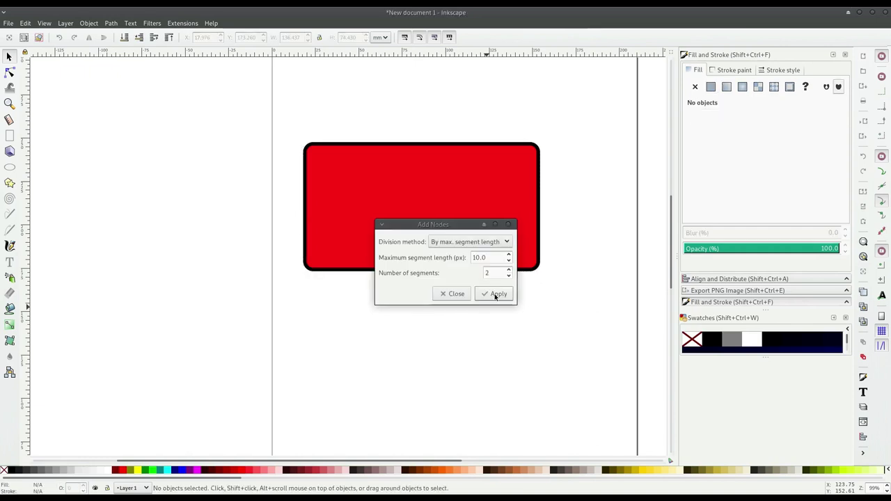
pyautogui.click(456, 294)
pyautogui.click(431, 228)
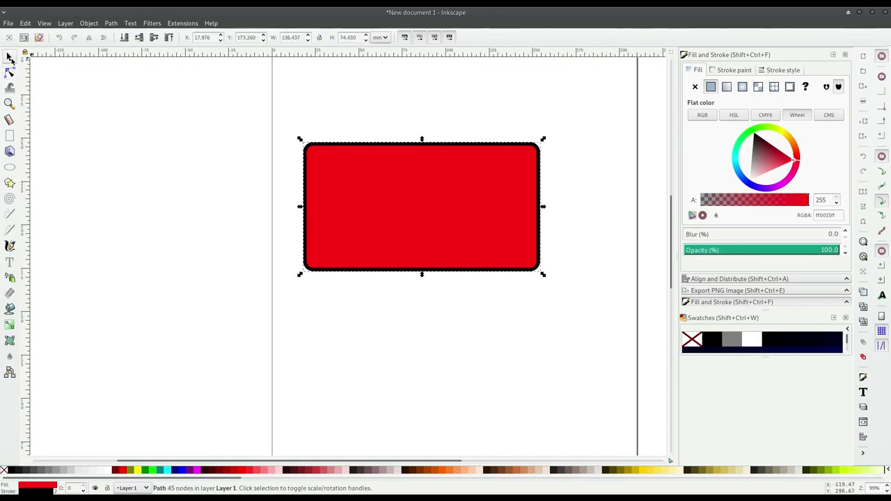
pyautogui.hotkey('ctrl', 'v')
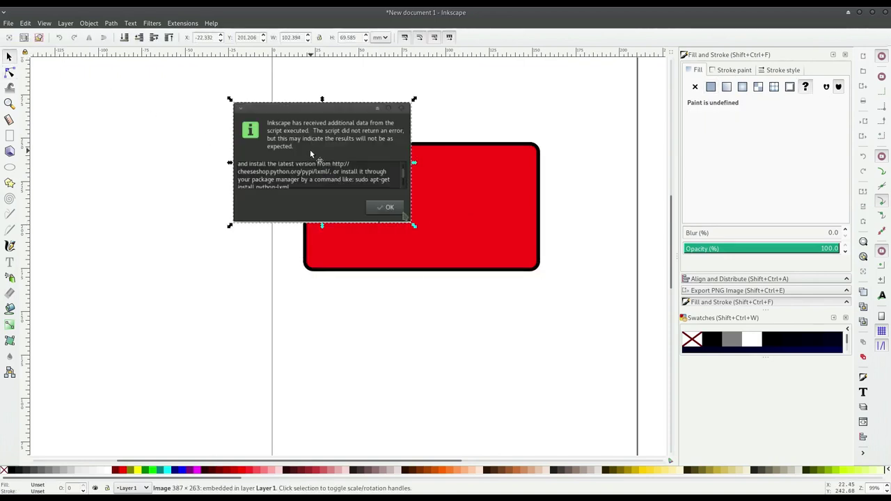
pyautogui.moveTo(310, 153); pyautogui.dragTo(396, 203)
pyautogui.click(390, 114)
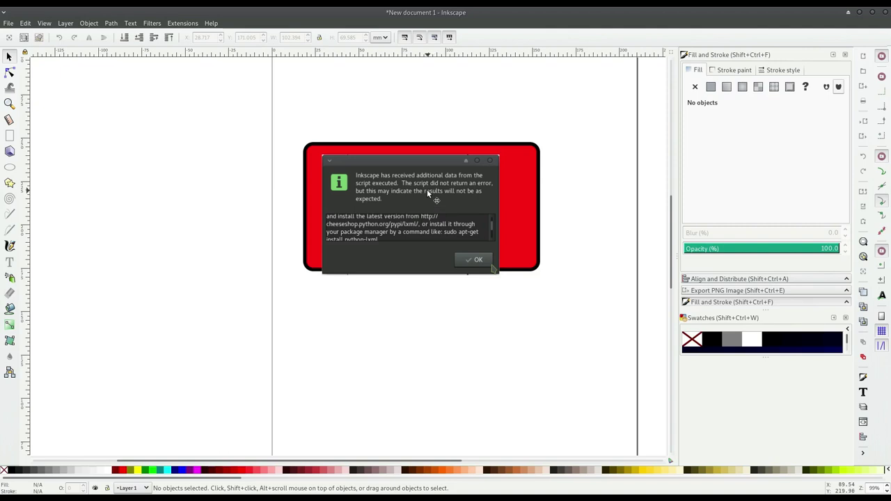
pyautogui.moveTo(433, 197); pyautogui.dragTo(430, 315)
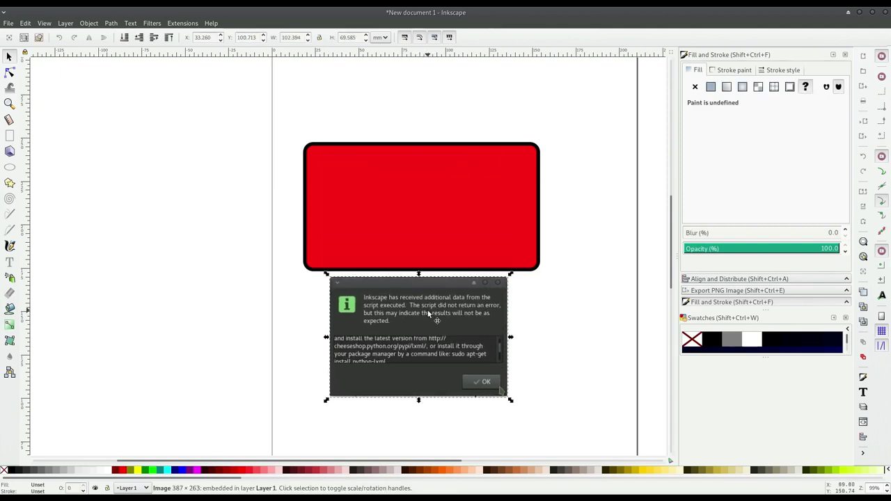
pyautogui.press('Delete')
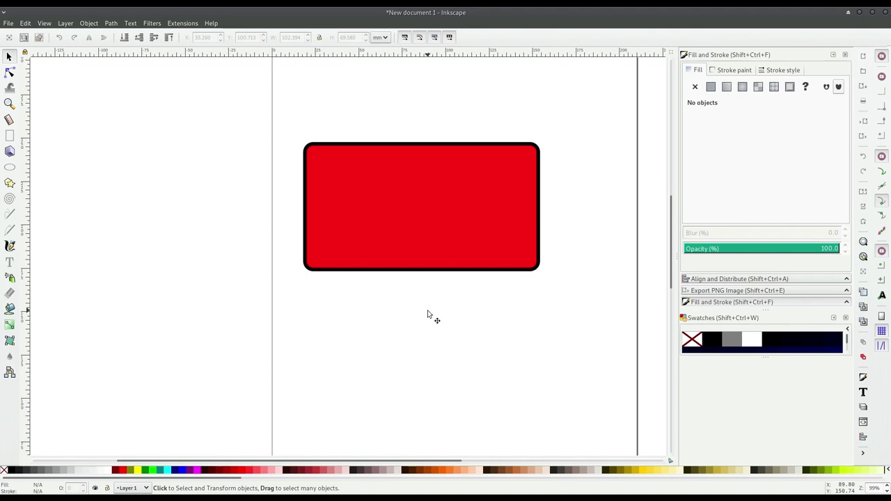
pyautogui.click(297, 384)
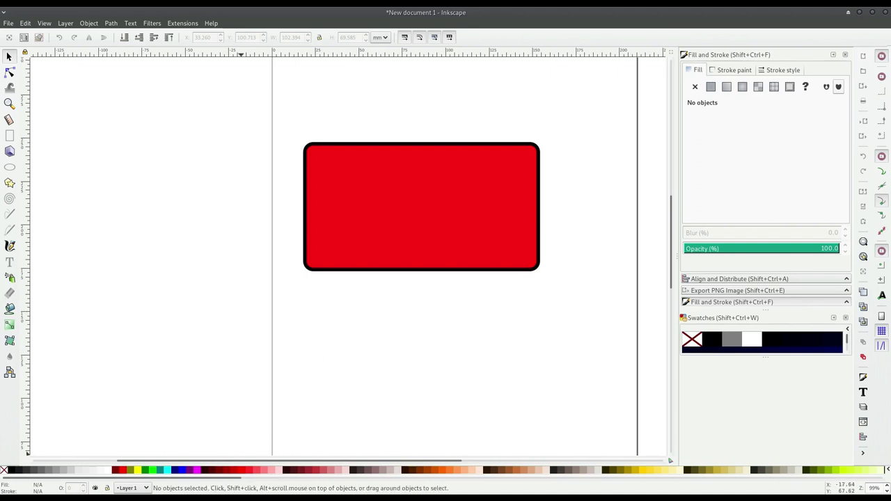
# Step: Move the Pamac lxml search window aside, toggle the drop-down terminal, then close Pamac
pyautogui.moveTo(416, 135); pyautogui.dragTo(436, 92)
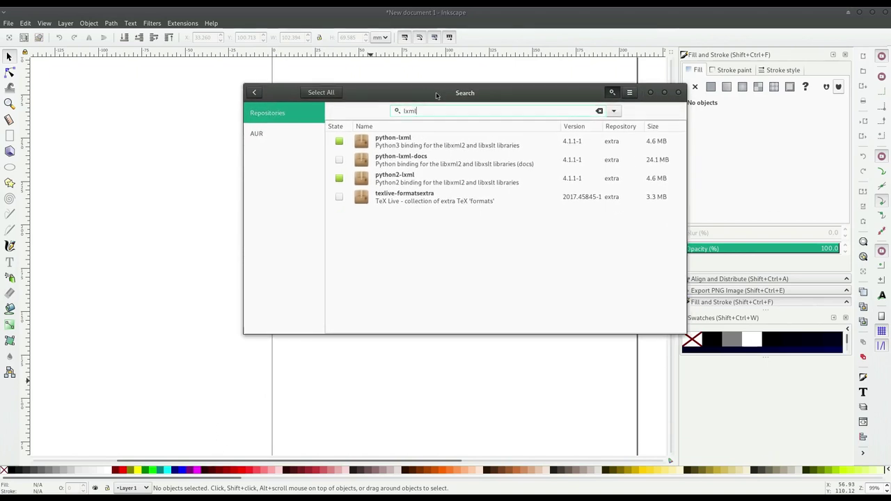
pyautogui.press('F12')
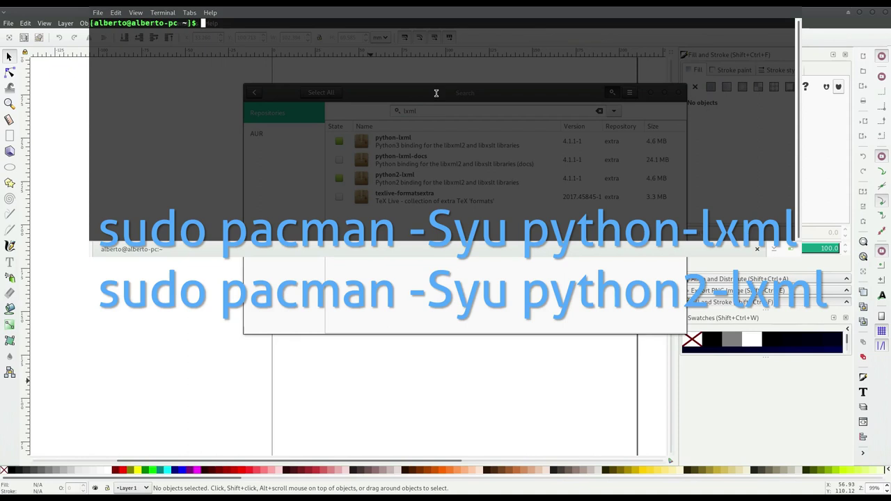
pyautogui.press('F12')
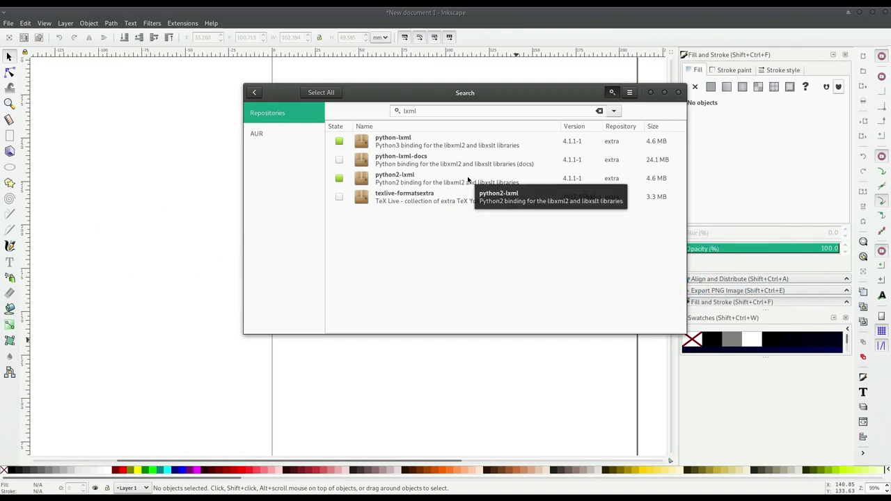
pyautogui.click(679, 96)
# Step: Inset a copy of the rectangle, place it below the red one, and colour it blue
pyautogui.moveTo(433, 223)
pyautogui.mouseDown()
pyautogui.moveTo(432, 187)
pyautogui.moveTo(431, 218)
pyautogui.mouseUp()
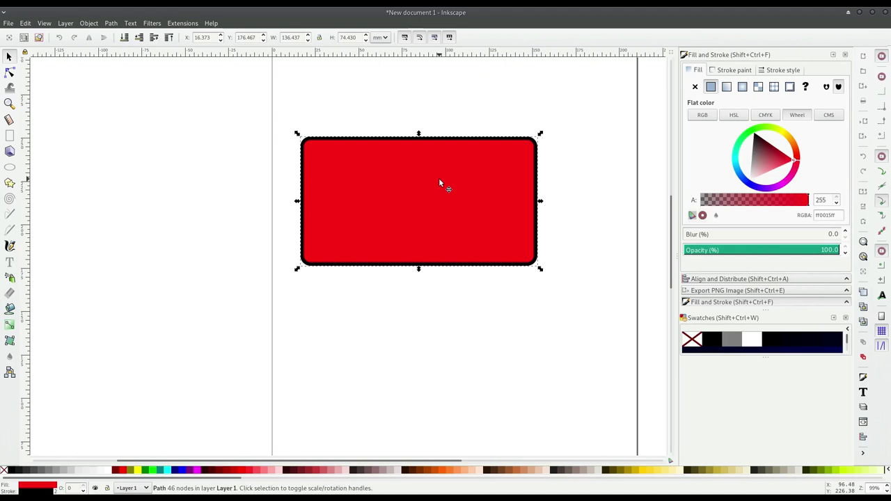
pyautogui.hotkey('ctrl', '(')
pyautogui.hotkey('ctrl', '(')
pyautogui.hotkey('ctrl', '(')
pyautogui.moveTo(463, 203)
pyautogui.mouseDown()
pyautogui.moveTo(442, 287)
pyautogui.moveTo(445, 279)
pyautogui.moveTo(452, 319)
pyautogui.mouseUp()
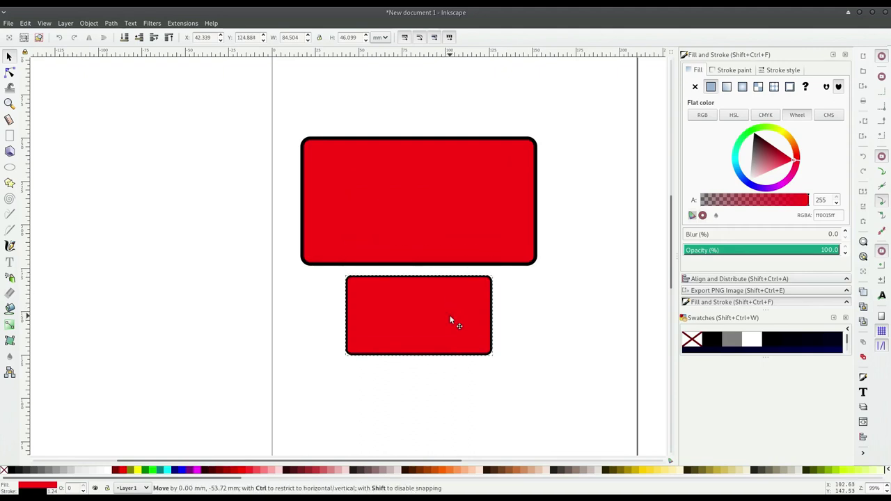
pyautogui.click(747, 183)
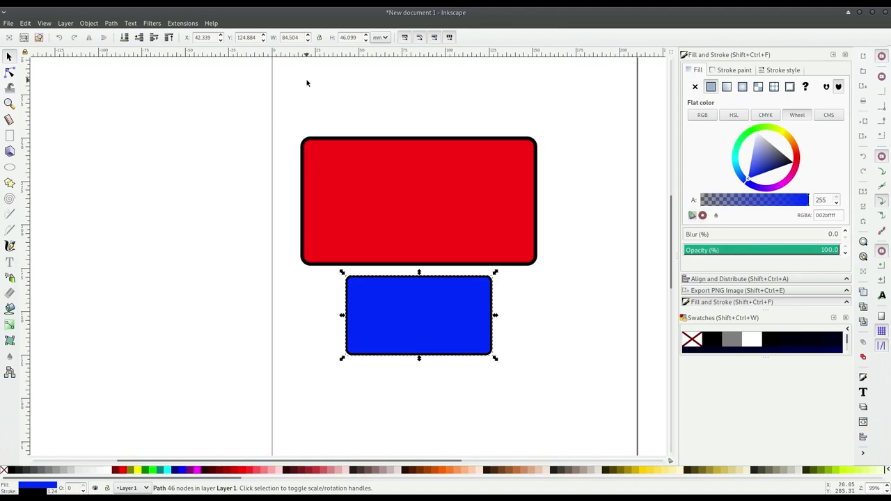
pyautogui.keyDown('shift'); pyautogui.click(348, 178); pyautogui.keyUp('shift')
# Step: Open the Extensions menu with both rectangles selected
pyautogui.click(181, 23)
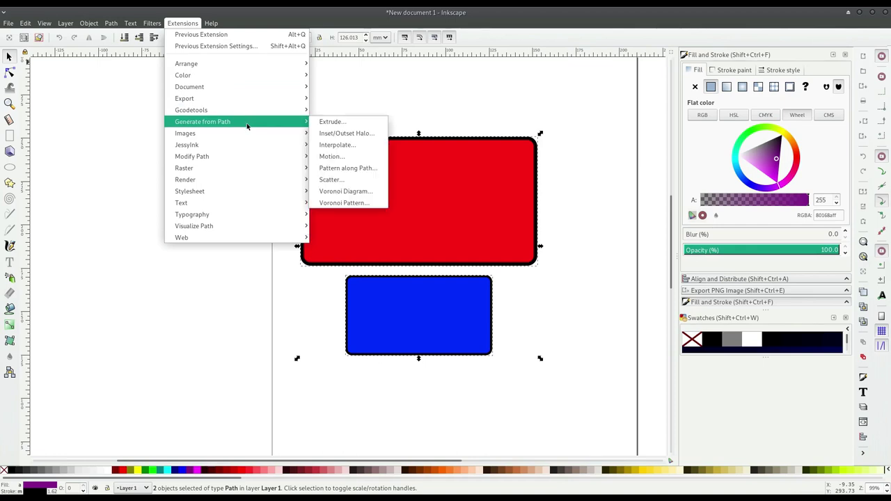
pyautogui.moveTo(192, 156)
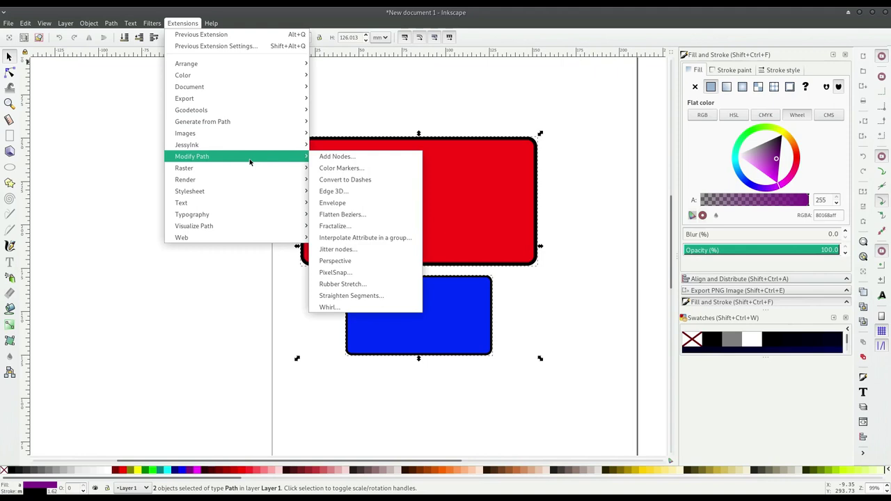
# Step: Live-preview Interpolate Attribute in a group, then close it without applying
pyautogui.click(383, 238)
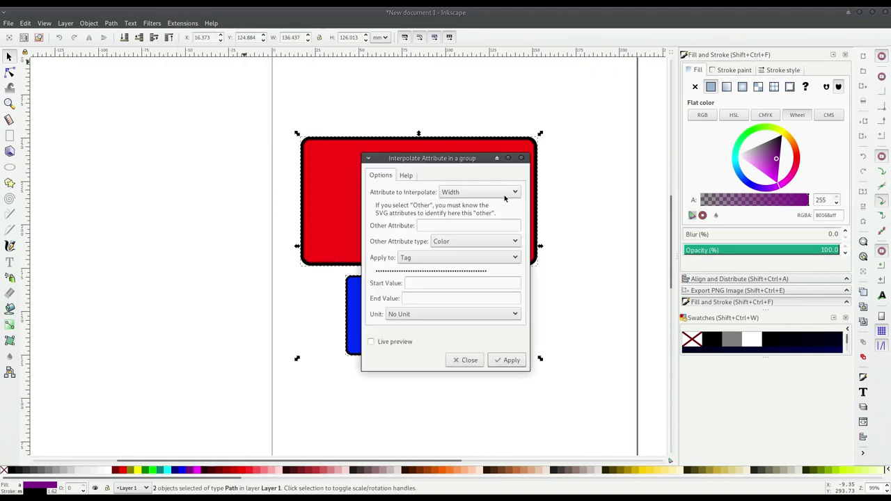
pyautogui.moveTo(454, 159); pyautogui.dragTo(562, 64)
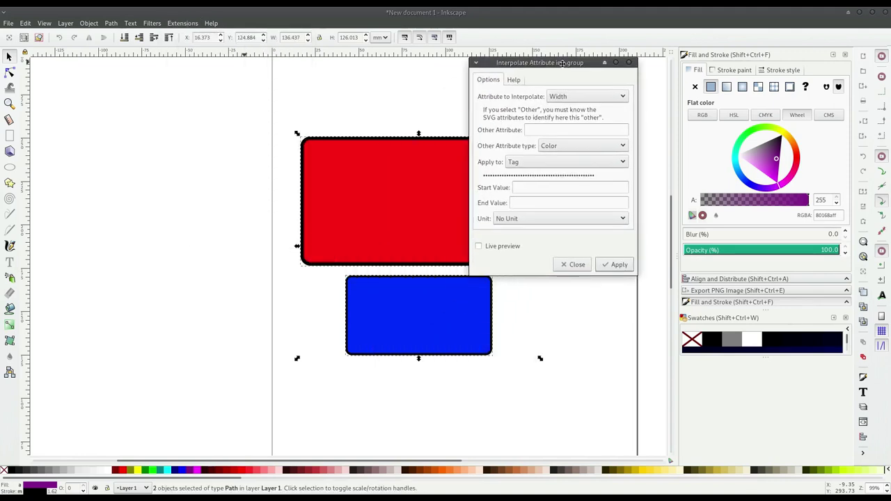
pyautogui.click(479, 246)
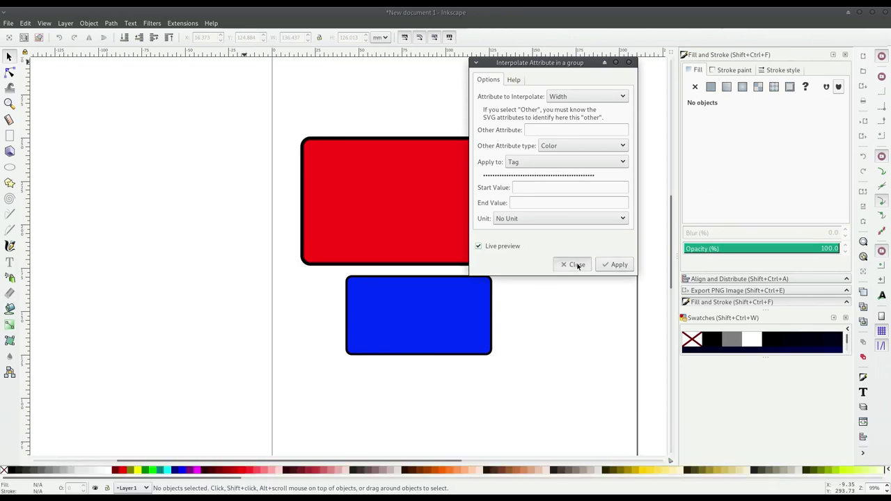
pyautogui.click(577, 265)
pyautogui.click(196, 25)
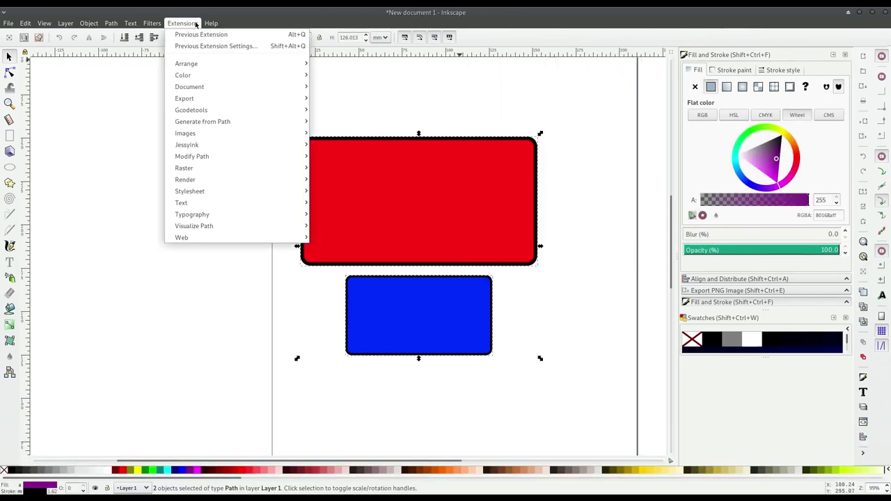
pyautogui.moveTo(192, 157)
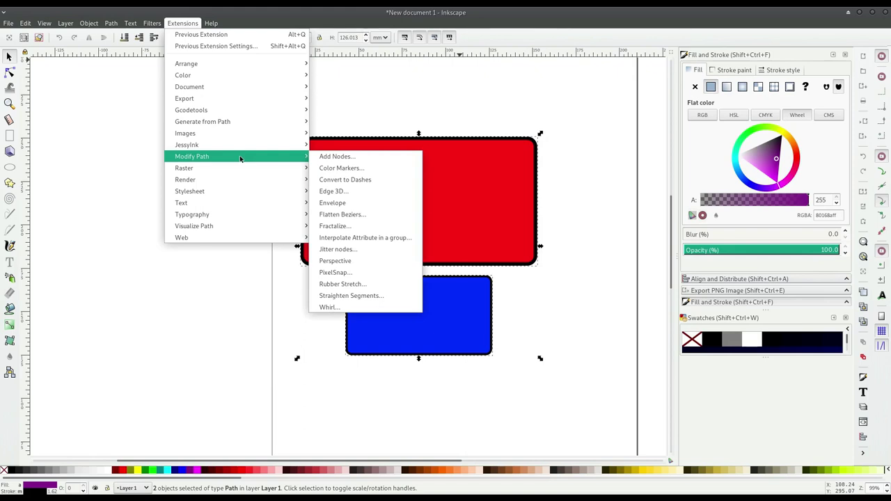
# Step: Select only the red rectangle and apply Jitter Nodes with 10.0 px X and Y displacement
pyautogui.click(474, 171)
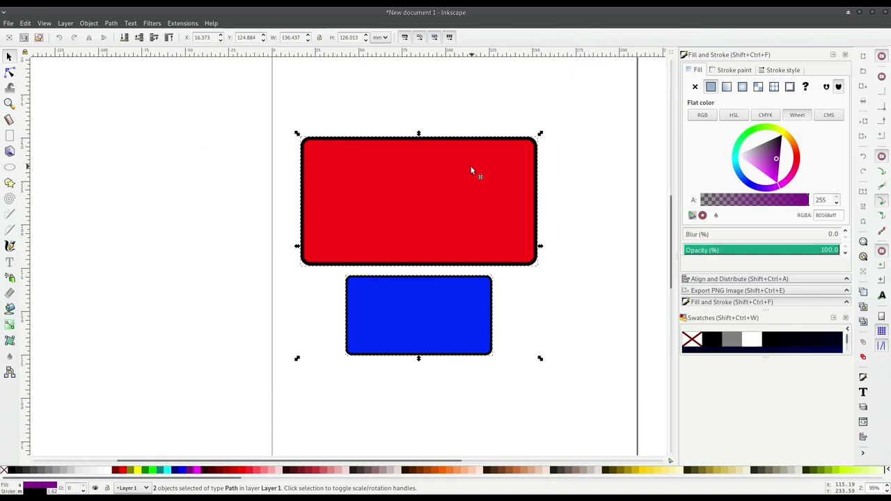
pyautogui.press('Escape')
pyautogui.click(386, 188)
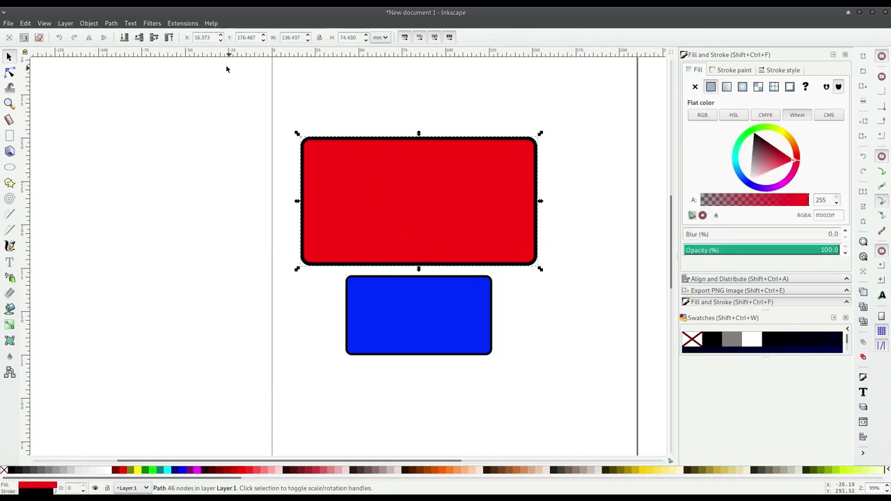
pyautogui.click(182, 23)
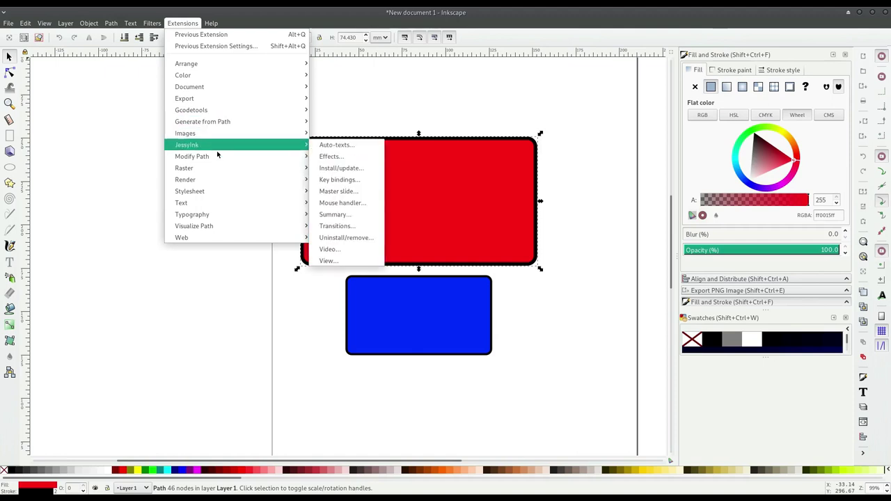
pyautogui.moveTo(192, 156)
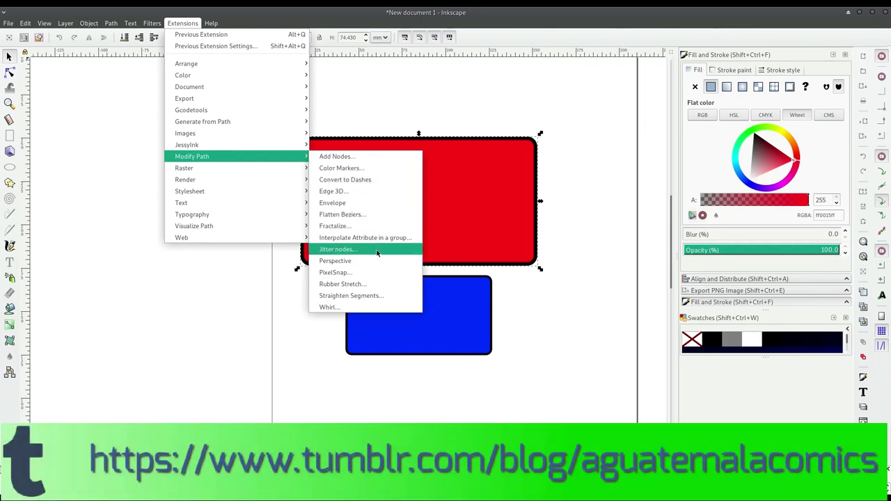
pyautogui.click(377, 252)
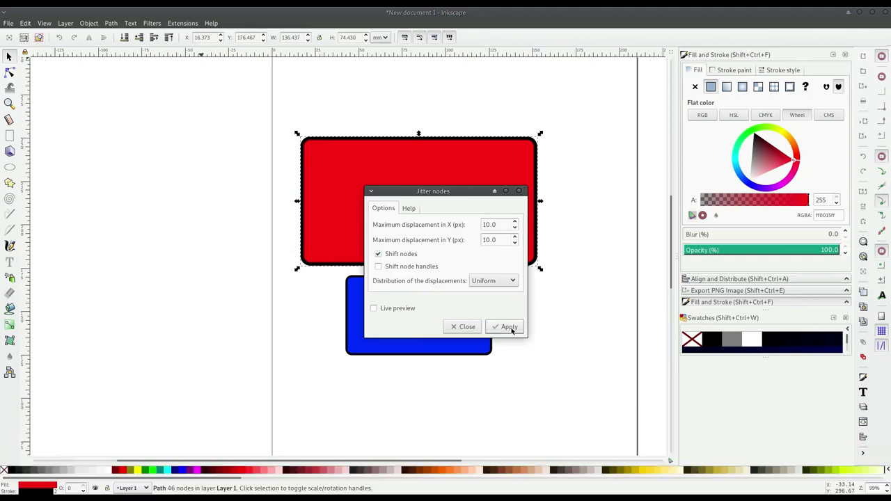
pyautogui.click(510, 328)
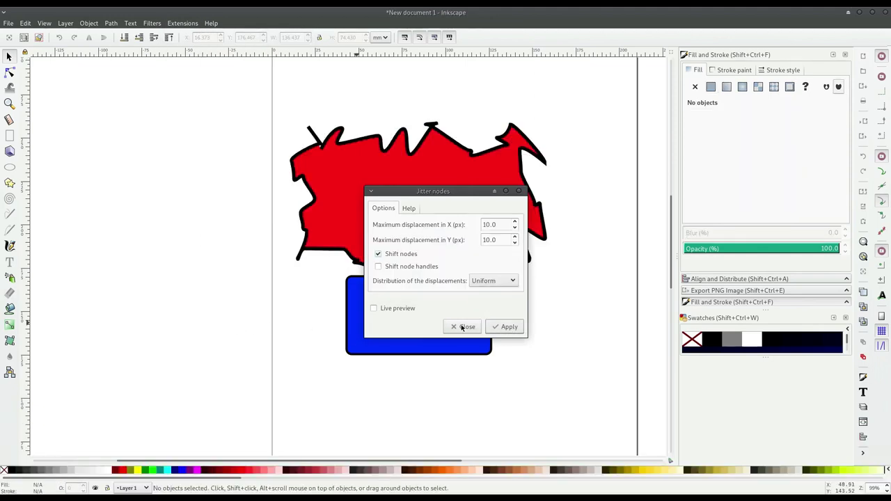
pyautogui.click(462, 327)
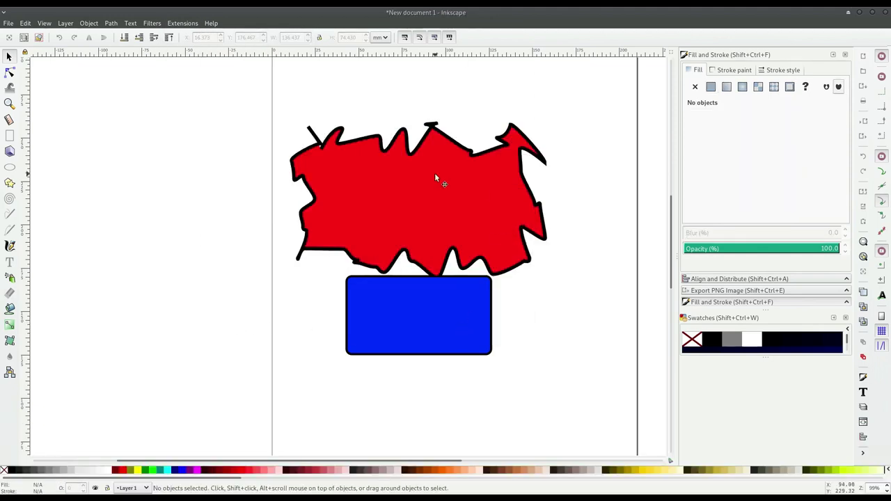
pyautogui.click(398, 329)
# Step: Nudge the blue rectangle lower, move the script warning aside, and reselect the blue rectangle
pyautogui.moveTo(421, 313); pyautogui.dragTo(421, 340)
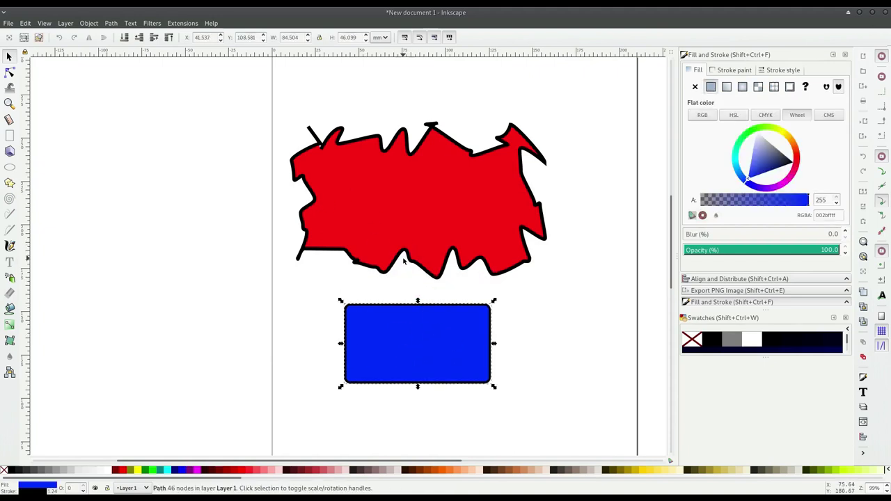
pyautogui.hotkey('ctrl', 'v')
pyautogui.moveTo(409, 220)
pyautogui.mouseDown()
pyautogui.moveTo(139, 121)
pyautogui.moveTo(183, 160)
pyautogui.mouseUp()
pyautogui.click(462, 335)
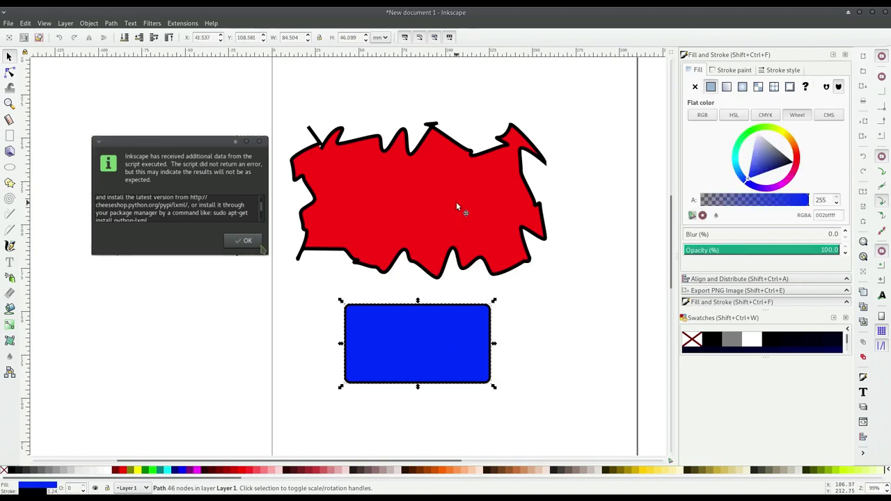
pyautogui.click(151, 23)
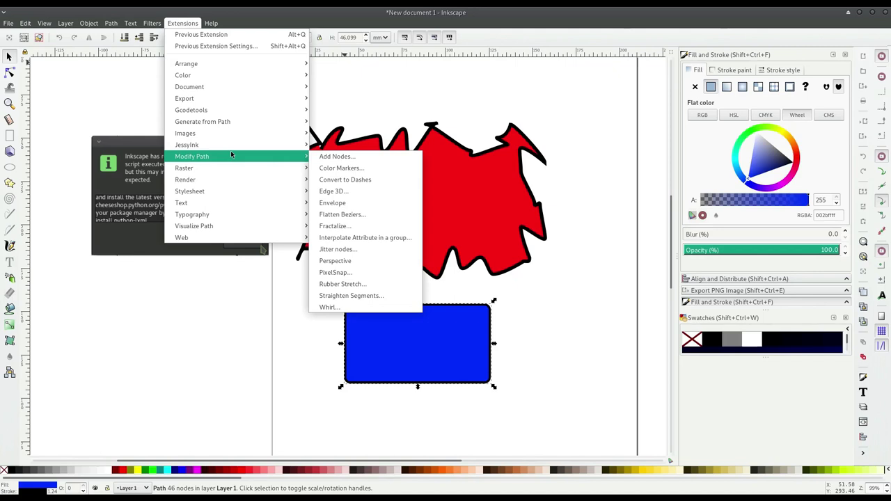
# Step: Whirl the blue rectangle with amount 7.2 under live preview, then shift it up-right
pyautogui.click(355, 306)
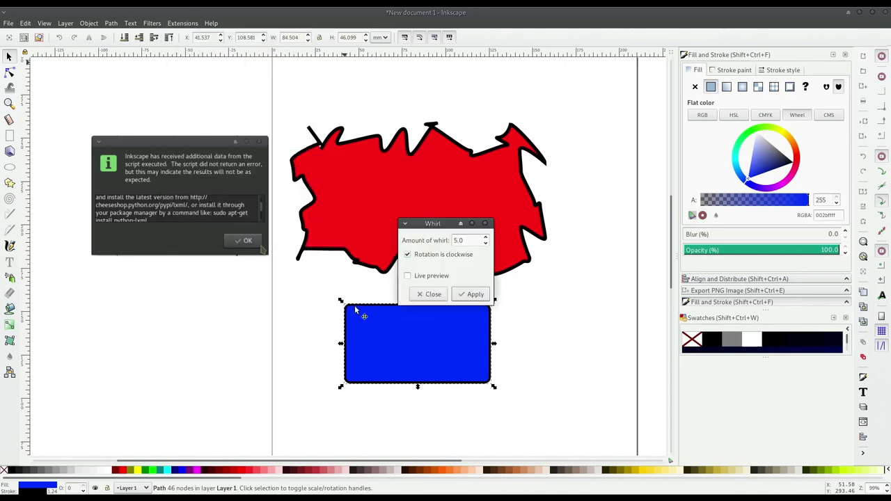
pyautogui.click(471, 294)
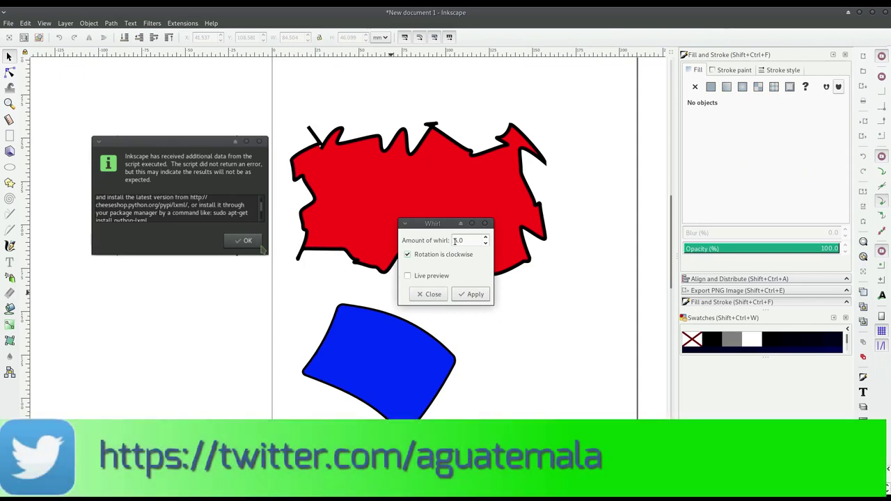
pyautogui.press('BackSpace')
pyautogui.write('6')
pyautogui.press('BackSpace')
pyautogui.press('BackSpace')
pyautogui.press('BackSpace')
pyautogui.write('7.2')
pyautogui.click(407, 276)
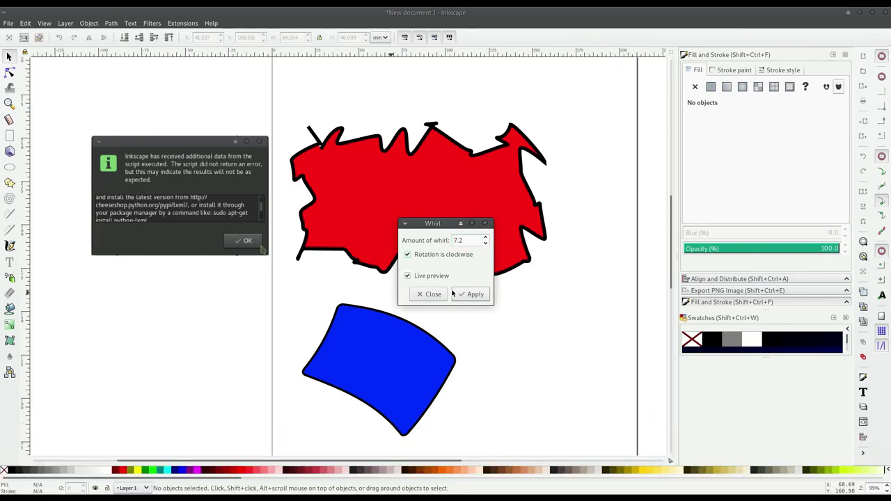
pyautogui.click(428, 293)
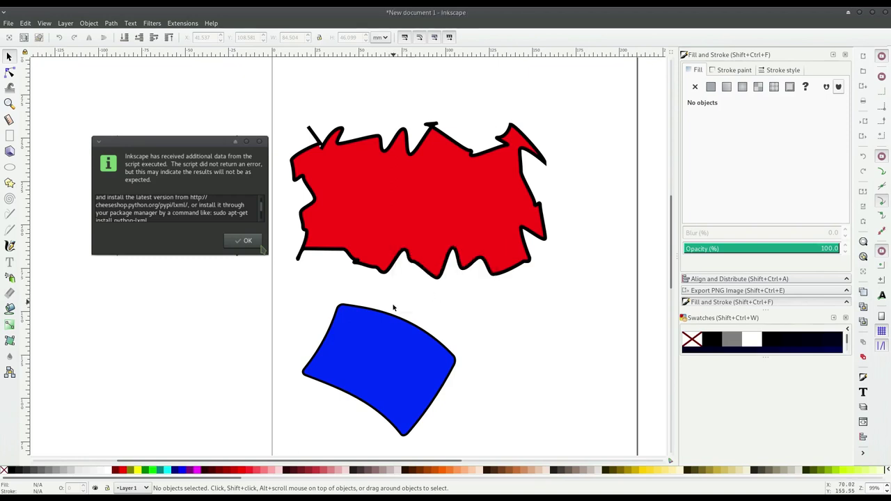
pyautogui.moveTo(393, 309); pyautogui.dragTo(444, 288)
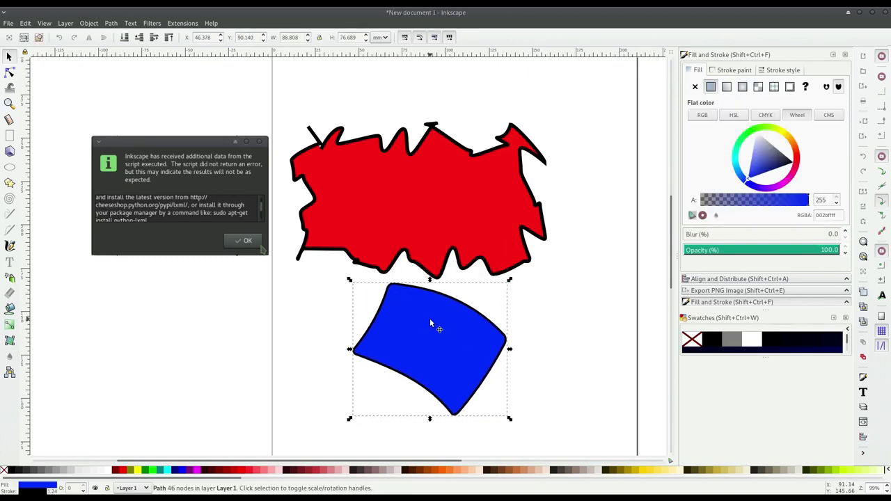